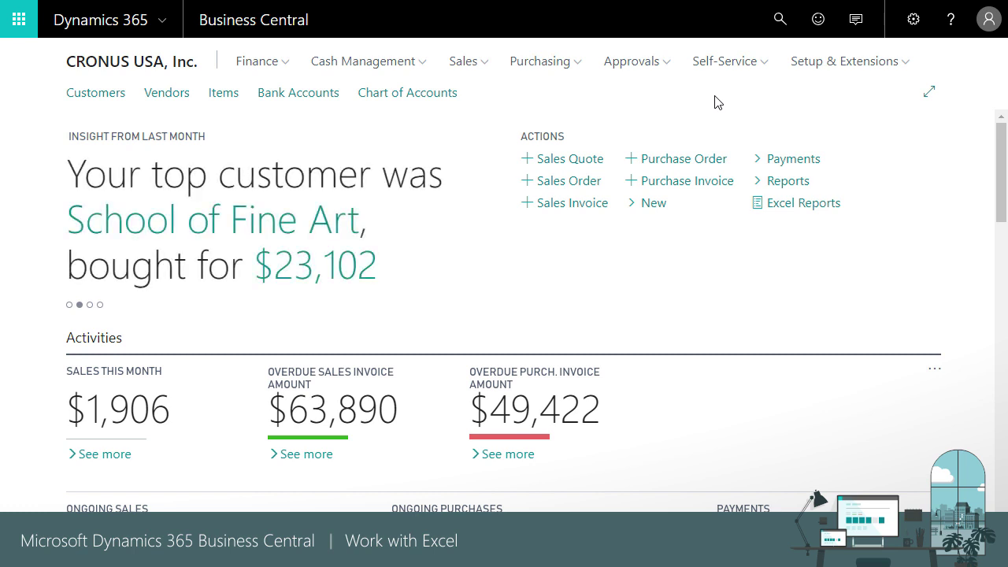
Find the Customer Ledger Entries page via search and open it with Edit in Excel.
click(778, 22)
text(CUSTOMER )
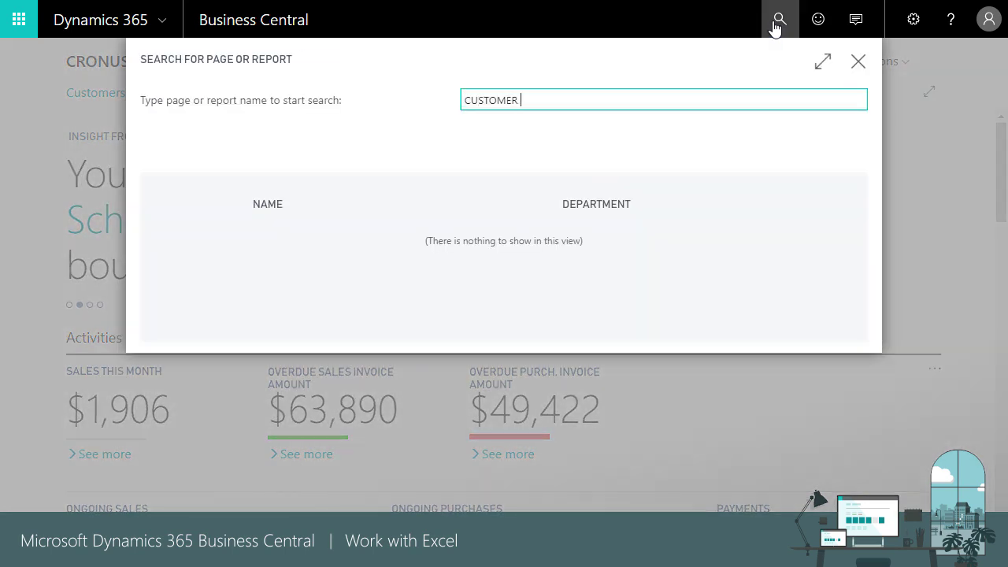
text(LEDGER ENTRIES)
click(319, 242)
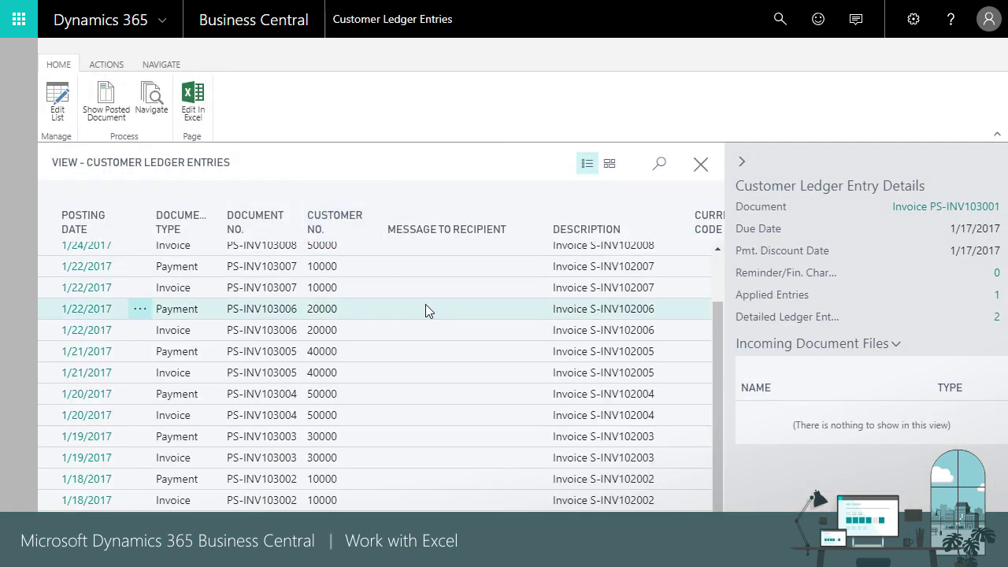
click(188, 103)
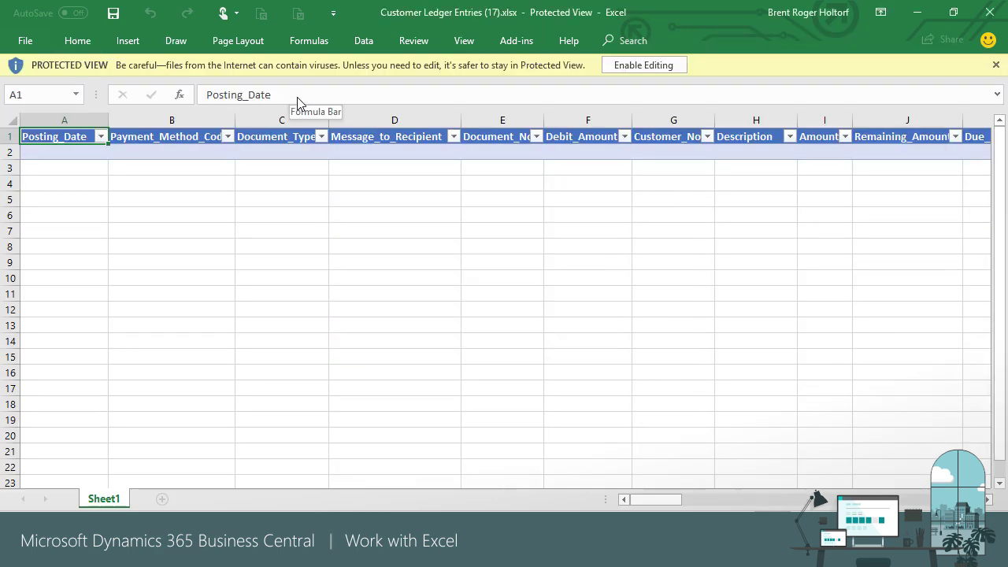
Enable editing on the downloaded Customer Ledger Entries workbook.
click(653, 64)
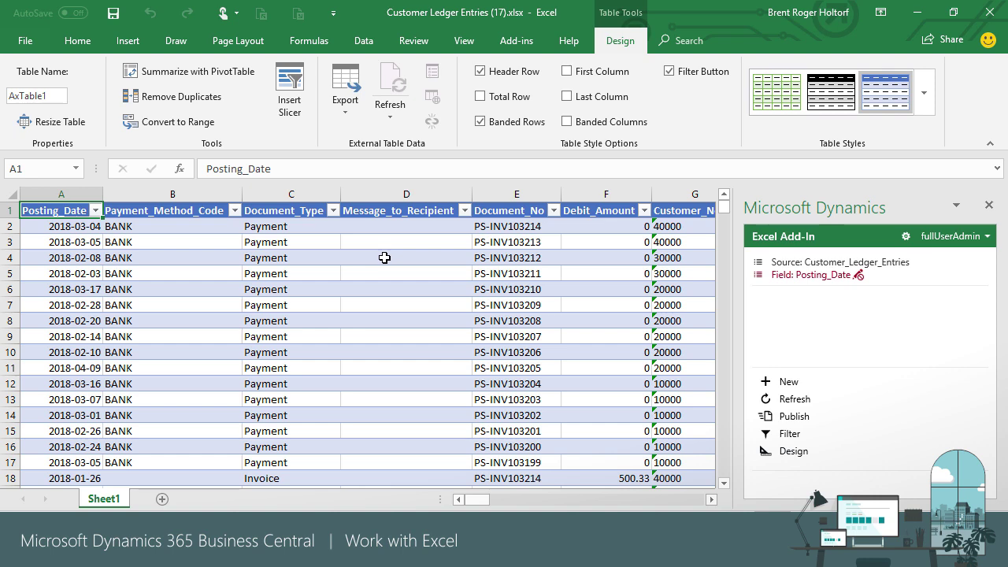
Create a PivotTable from AxTable1 on a new sheet with Posting_Date grouped by year and quarter in Rows.
click(127, 40)
click(30, 85)
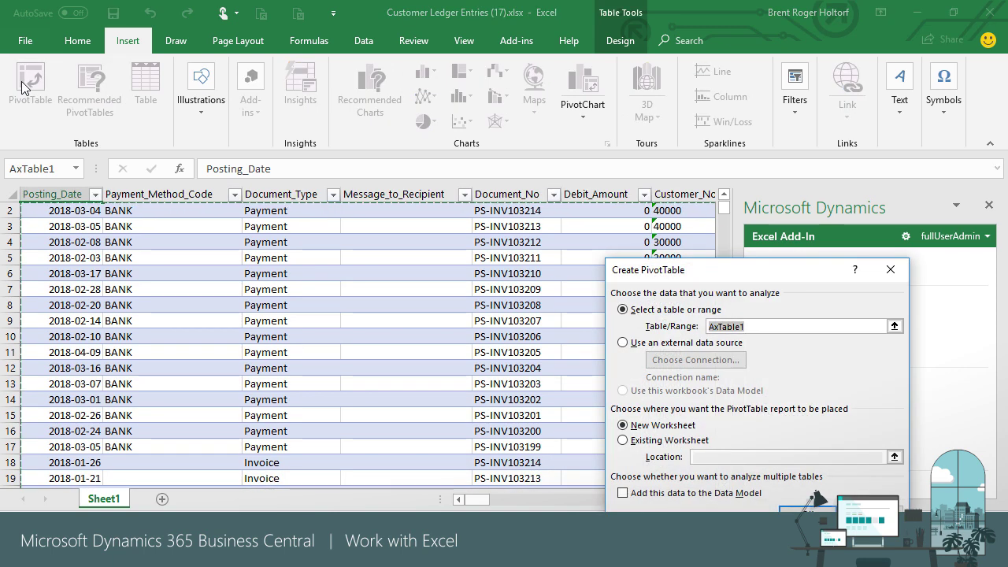
click(811, 520)
drag(581, 290, 618, 337)
click(618, 463)
drag(718, 305, 715, 299)
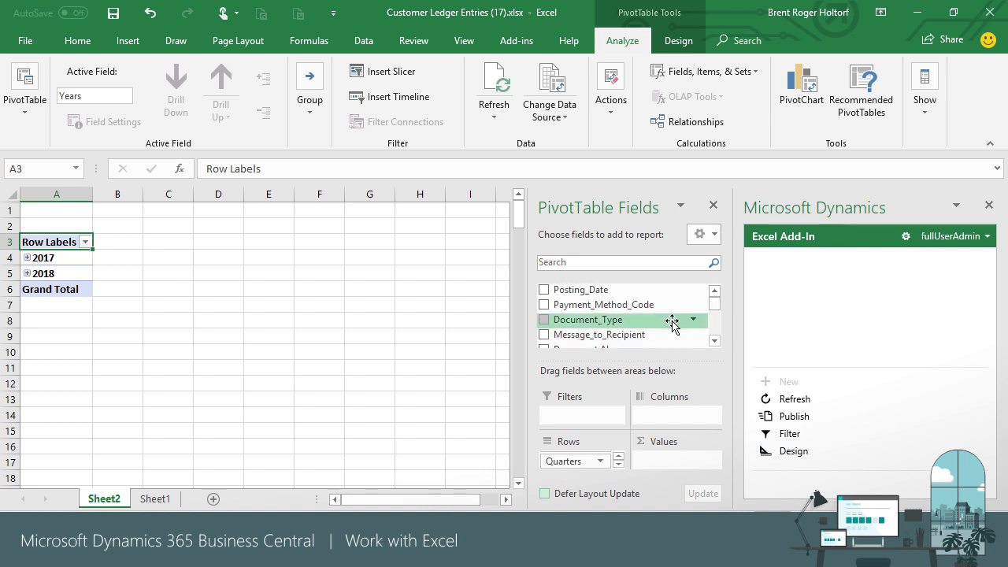
Add Customer_No to the PivotTable columns.
click(714, 340)
click(714, 340)
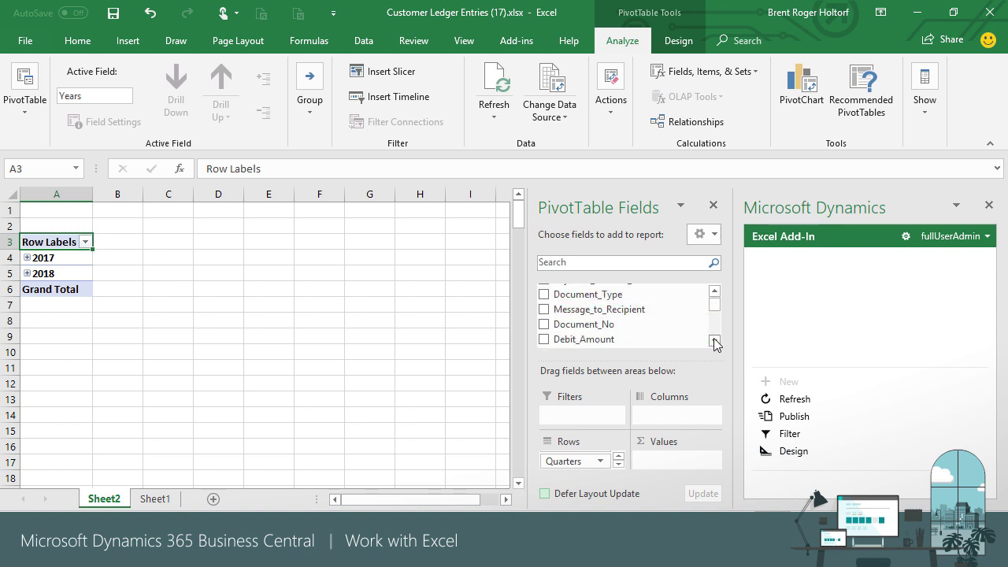
click(714, 340)
click(714, 340)
drag(630, 329, 661, 414)
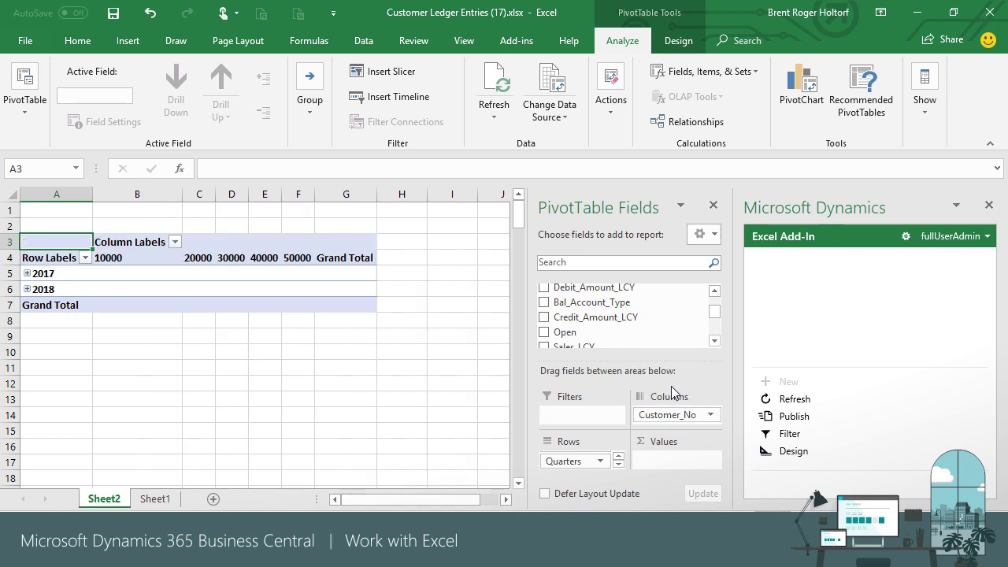
click(714, 340)
click(714, 340)
click(714, 340)
click(714, 341)
click(714, 340)
click(714, 340)
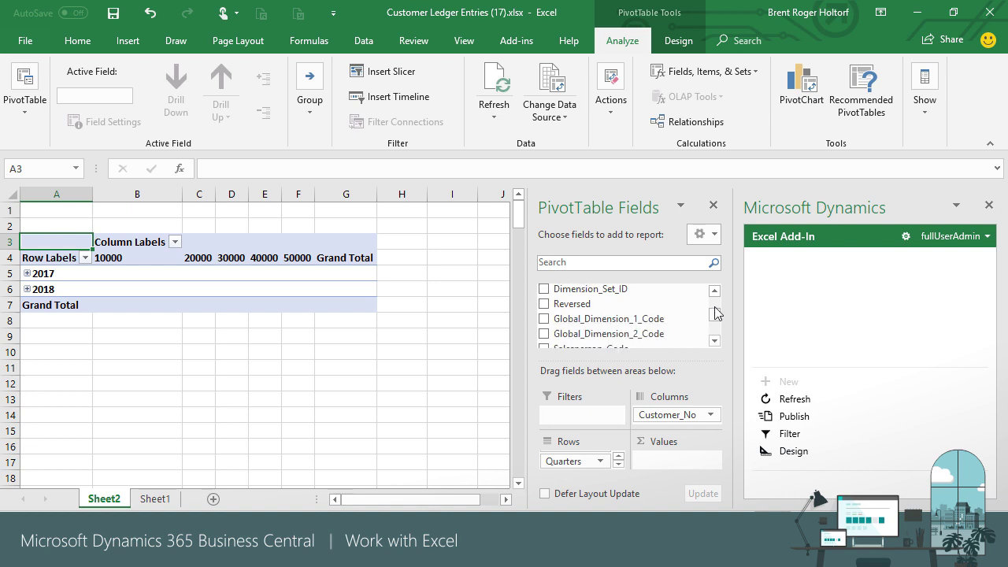
click(714, 291)
click(715, 290)
click(715, 290)
Sum Amount in Values and add Document_Type as a report filter.
click(715, 291)
click(715, 291)
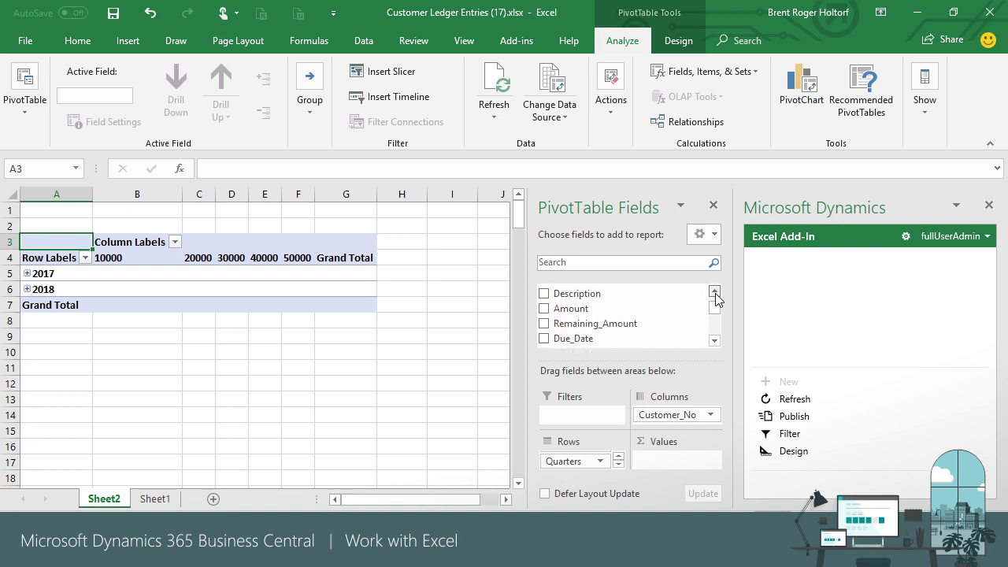
drag(587, 308, 667, 460)
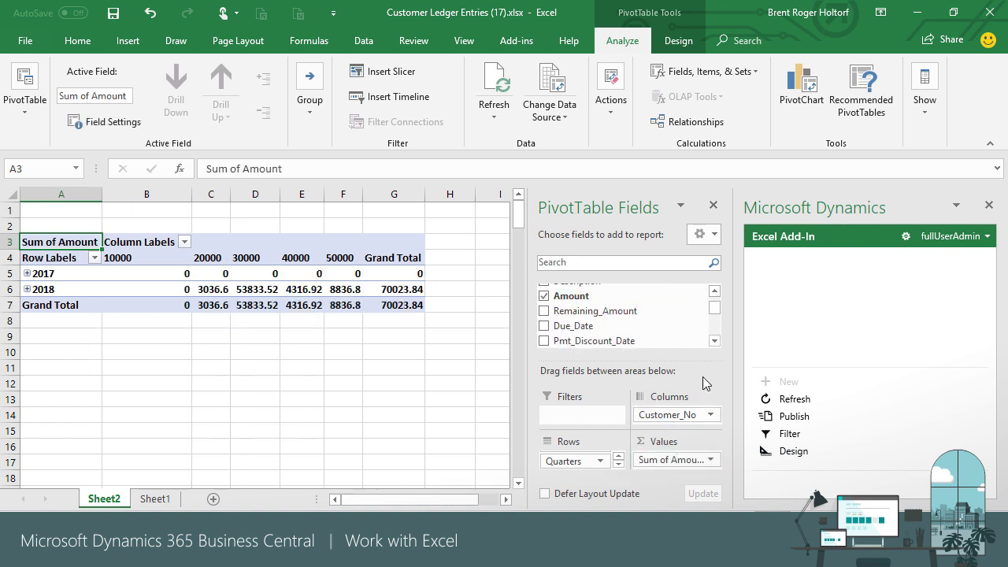
click(715, 340)
click(715, 340)
click(714, 340)
click(715, 341)
click(714, 340)
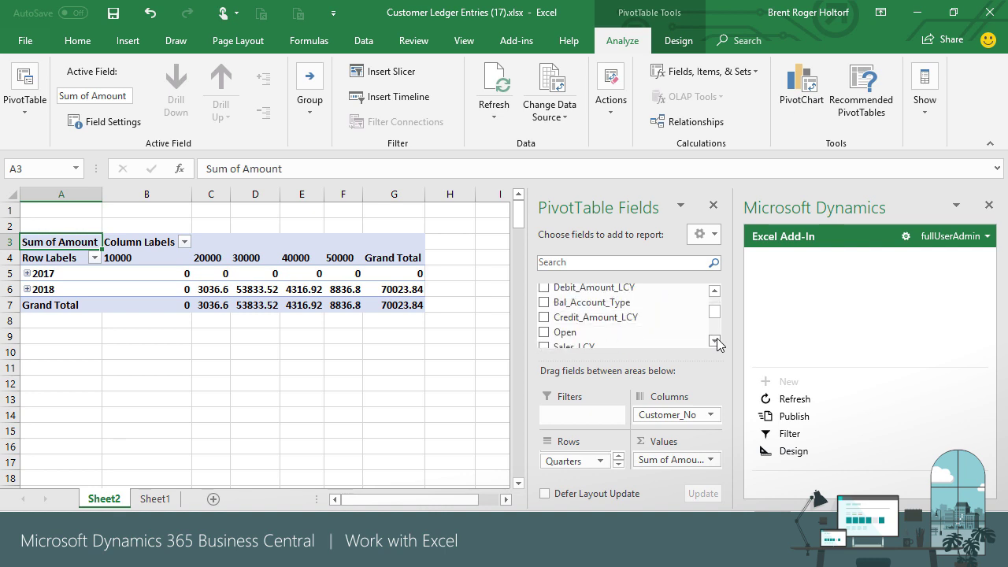
click(715, 340)
click(715, 340)
drag(714, 333, 717, 304)
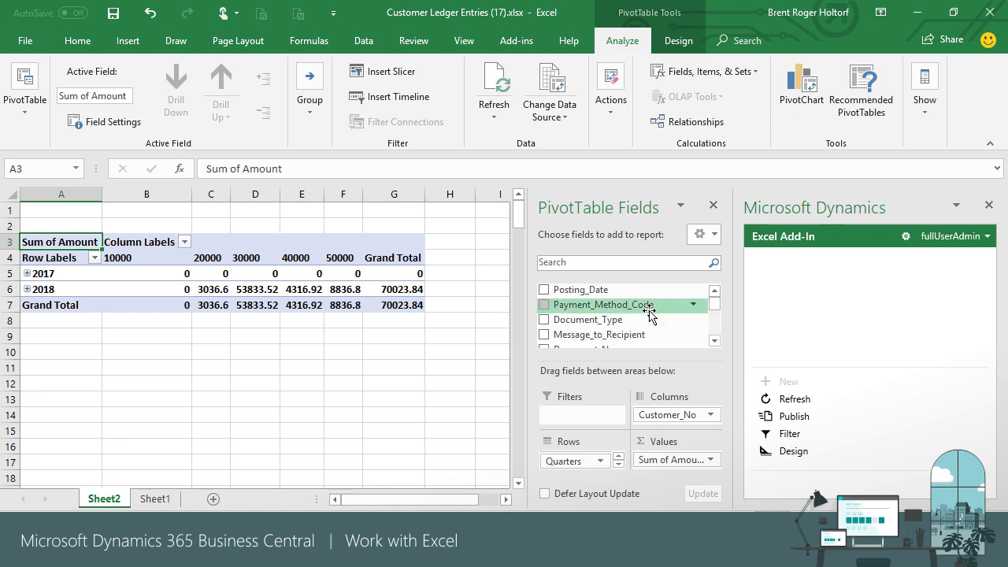
drag(588, 319, 582, 418)
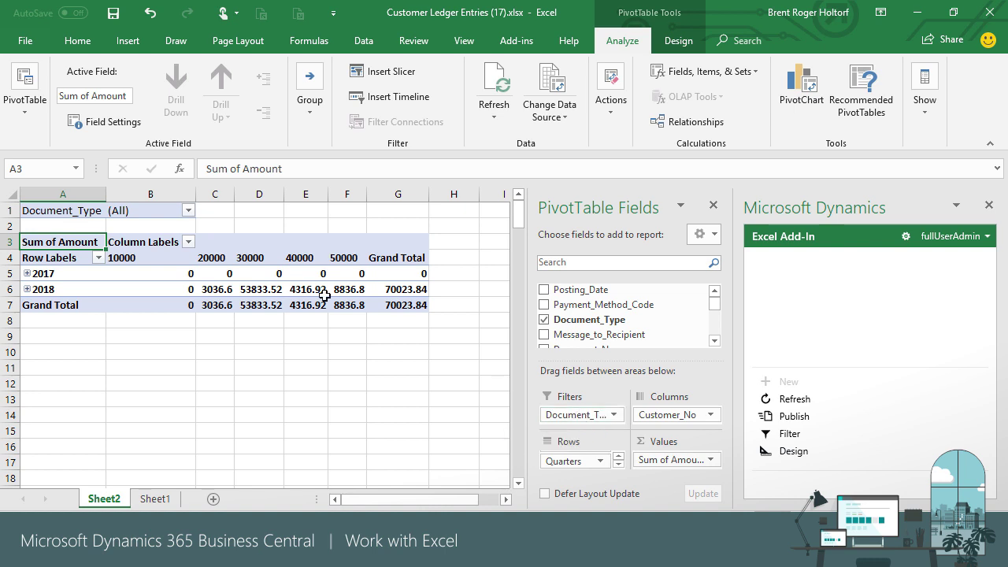
Filter the PivotTable's Document_Type to Invoice only.
click(189, 213)
click(43, 257)
click(89, 334)
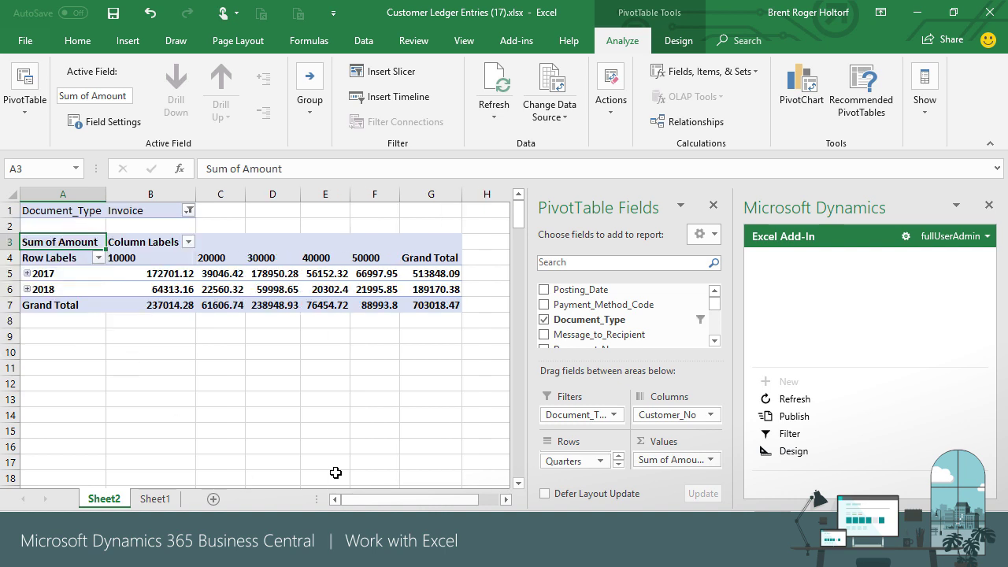
Format Sum of Amount as currency and expand 2017 and 2018 into quarters.
click(709, 460)
click(684, 444)
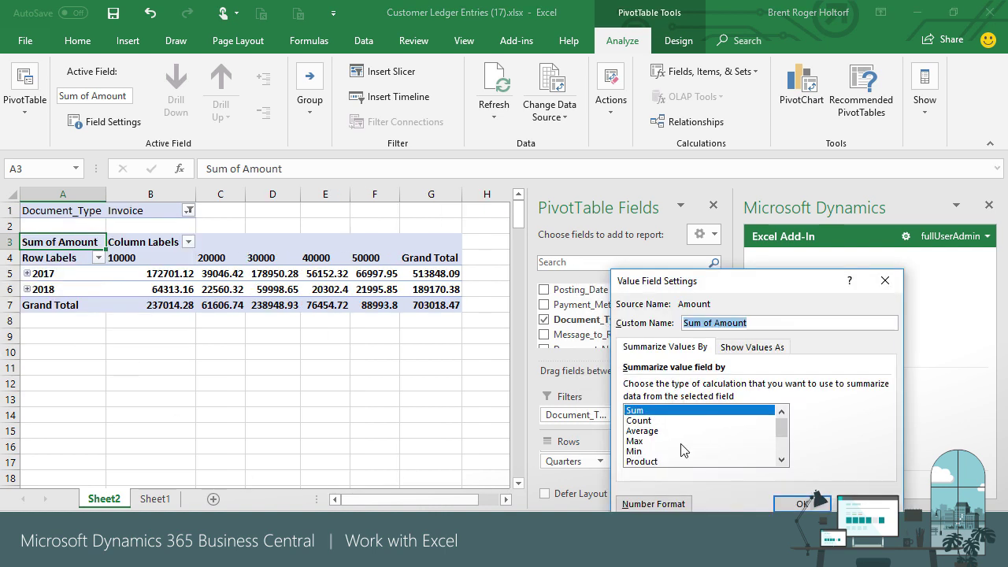
click(644, 503)
click(581, 259)
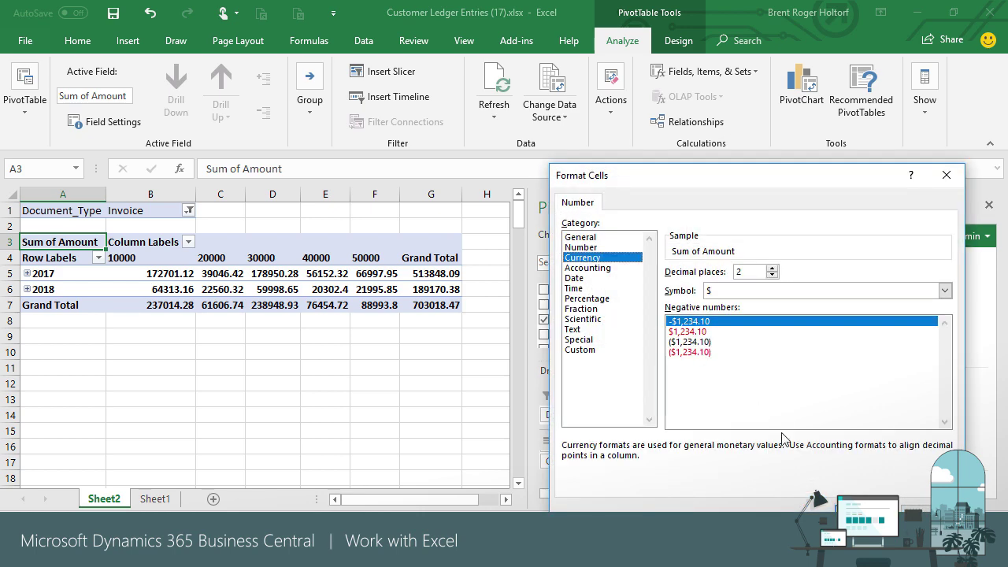
click(819, 508)
click(811, 505)
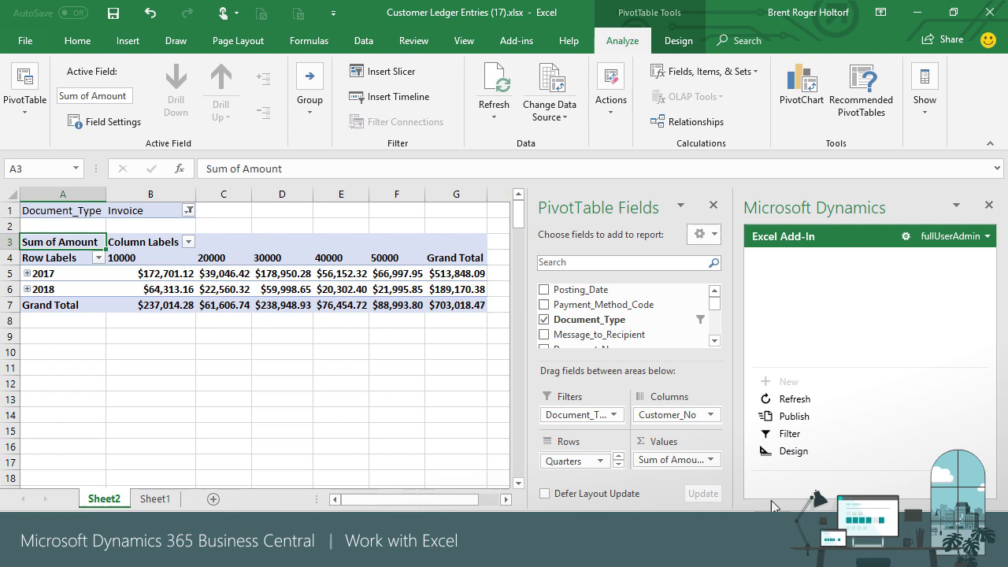
click(27, 273)
click(26, 352)
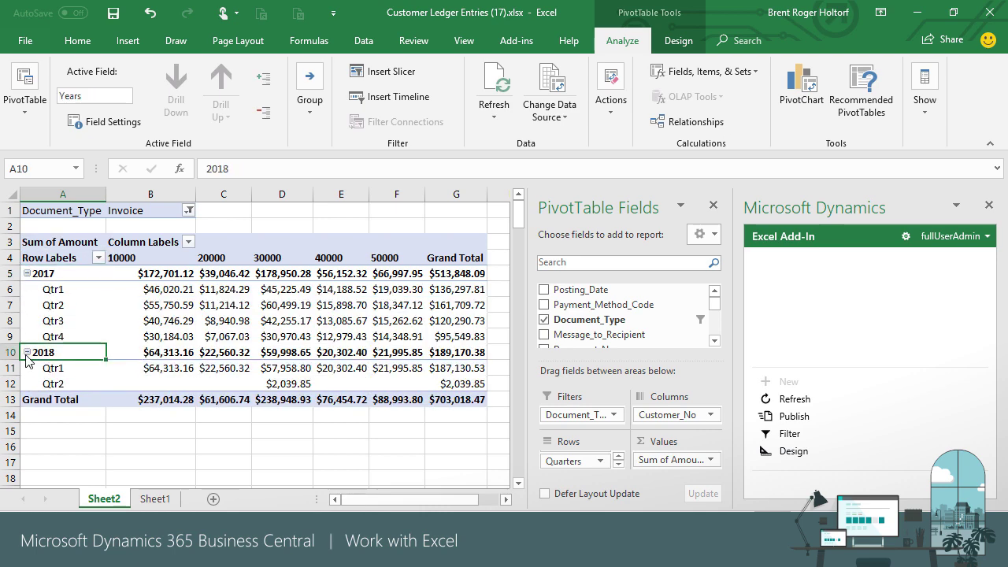
Insert a Line with Markers PivotChart, move it lower right, and minimize Excel.
click(122, 44)
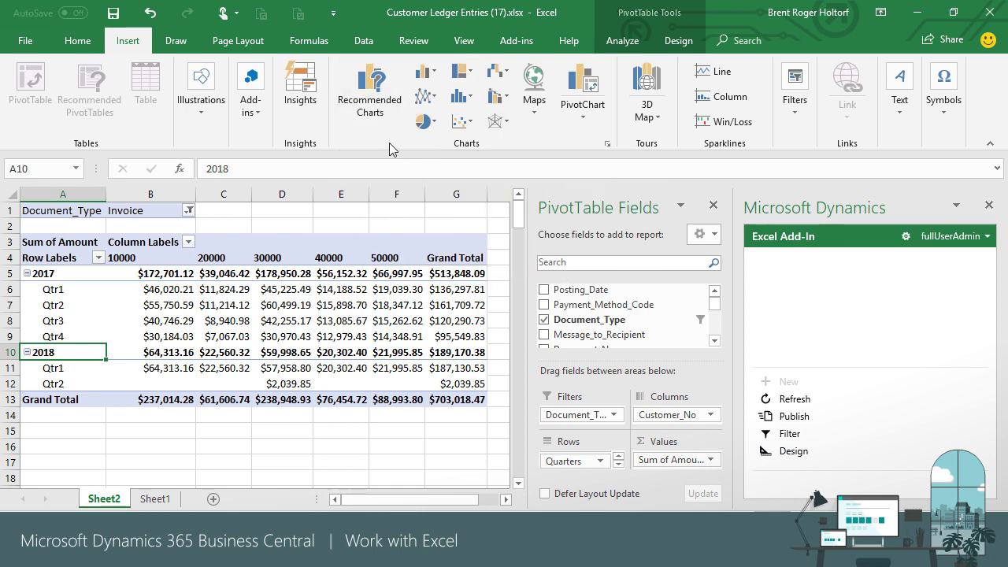
click(583, 110)
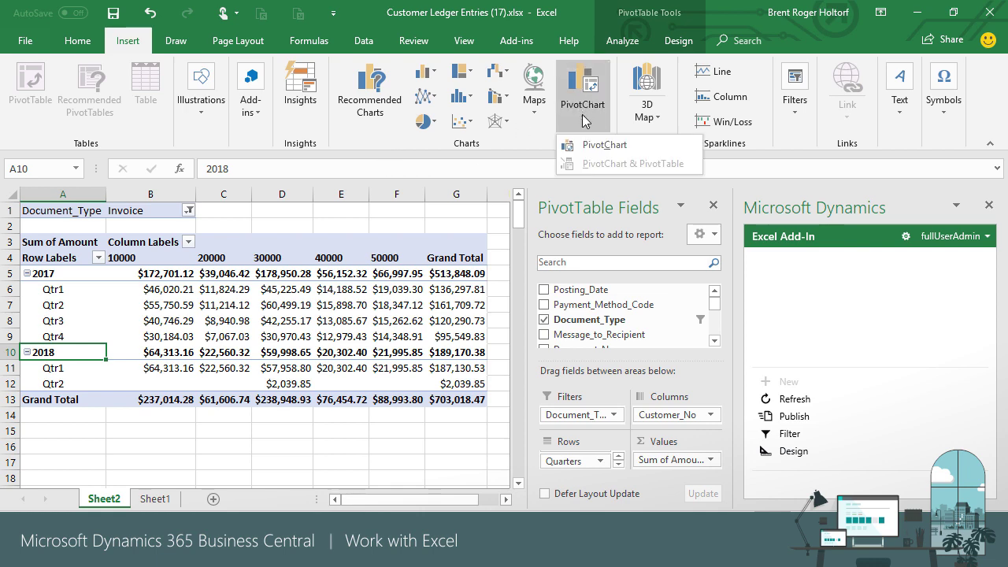
click(596, 150)
click(312, 152)
click(533, 111)
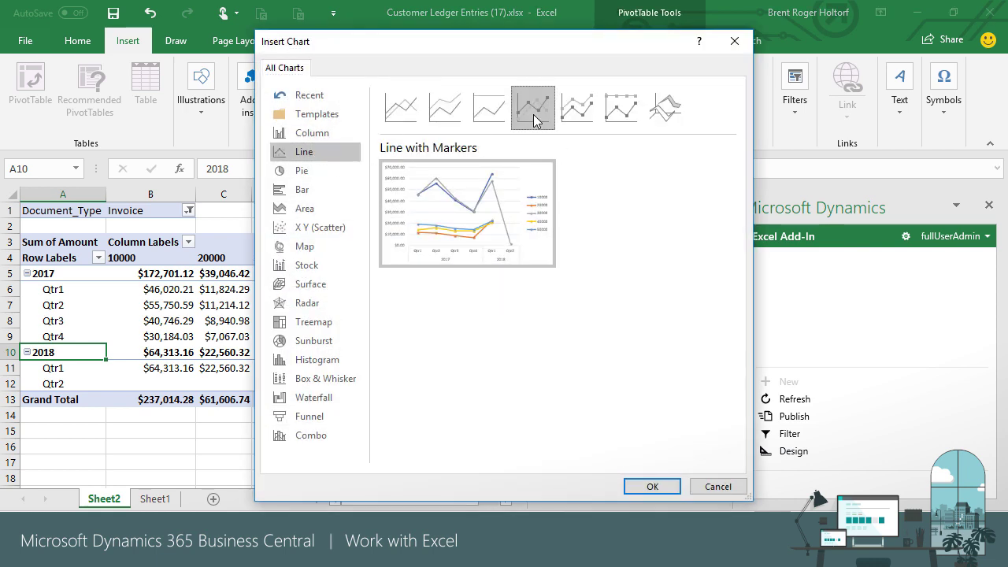
click(660, 485)
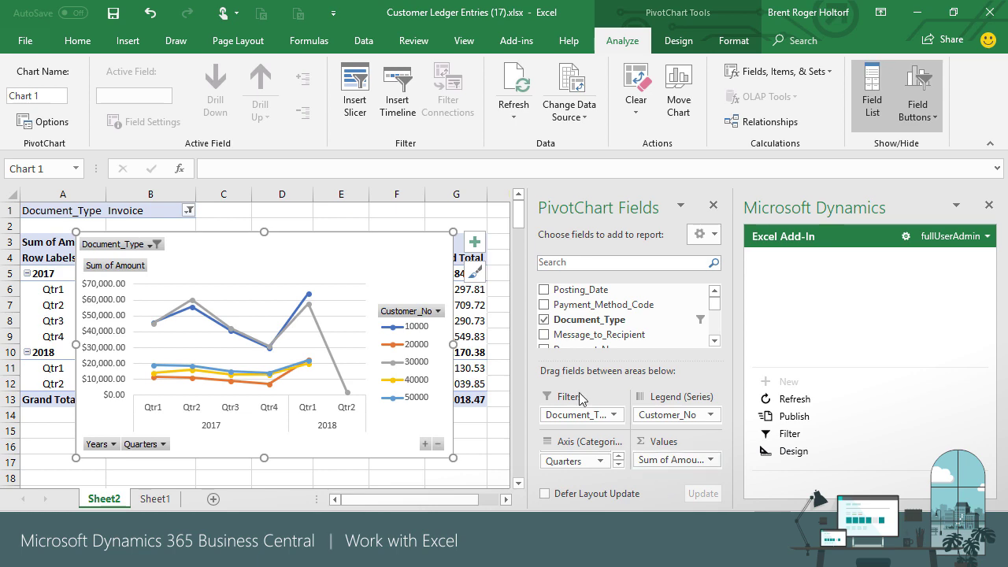
drag(334, 253, 377, 297)
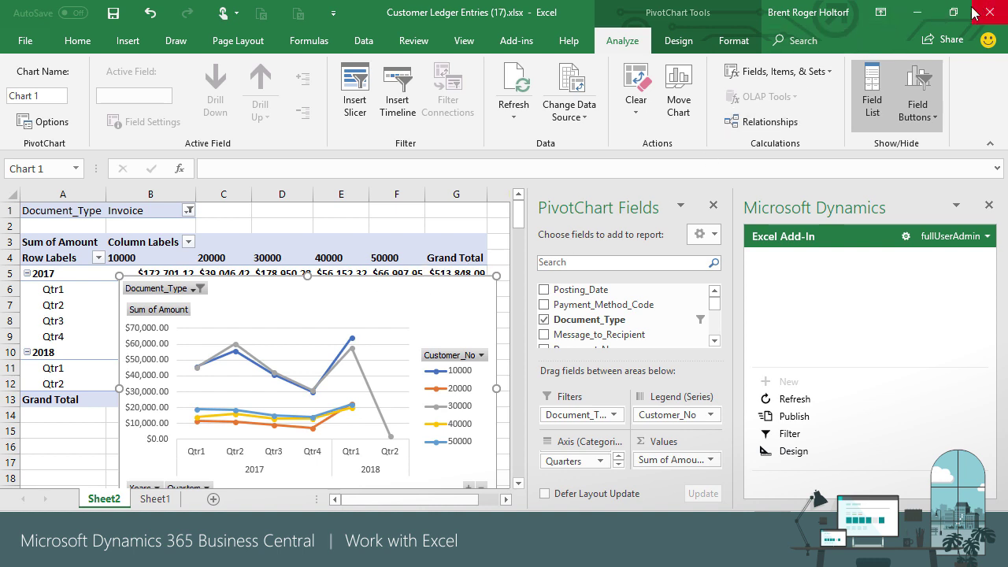
click(917, 12)
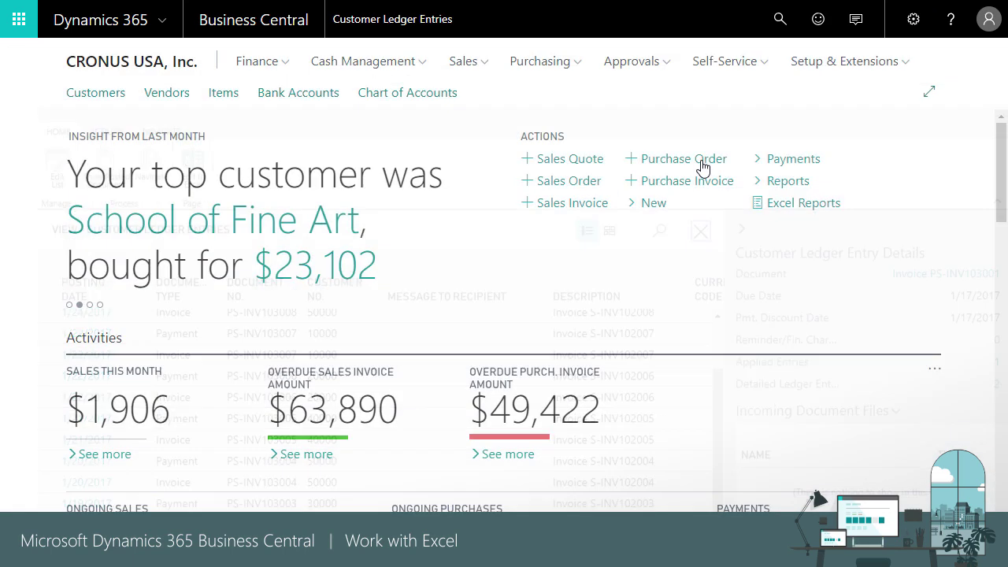
Open the Customers list from the Role Center and send it to Excel via Page > Edit in Excel.
click(700, 163)
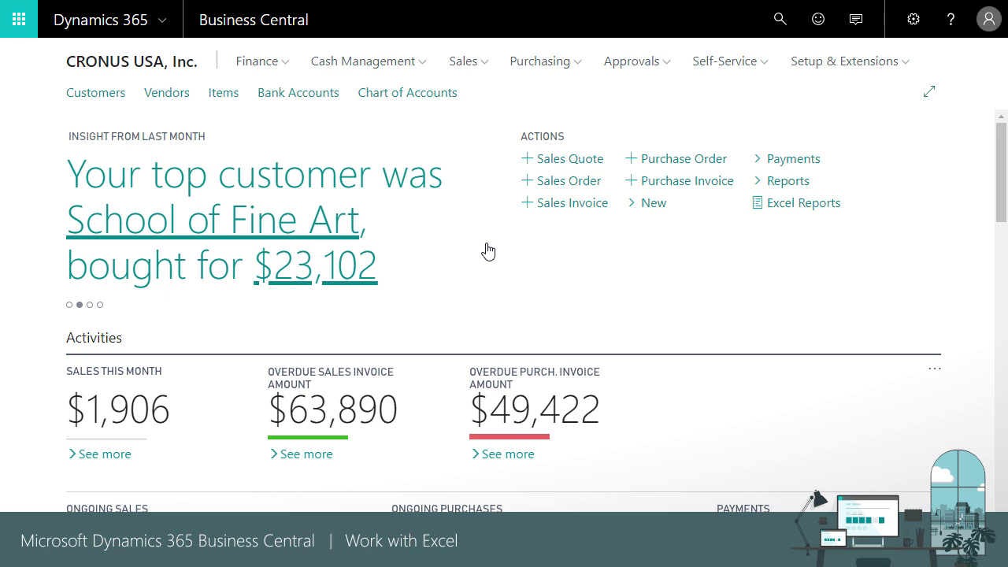
click(118, 98)
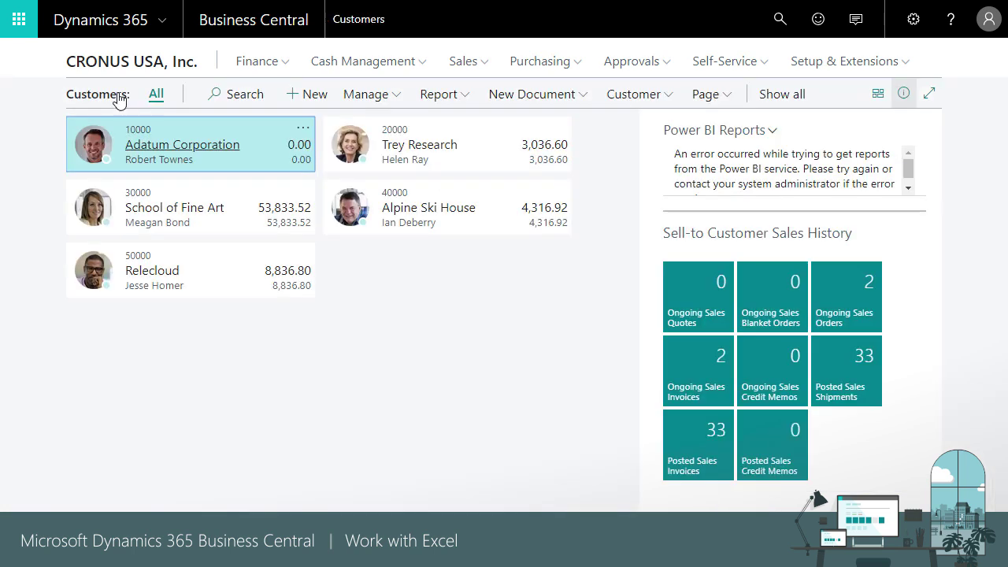
click(230, 233)
click(701, 166)
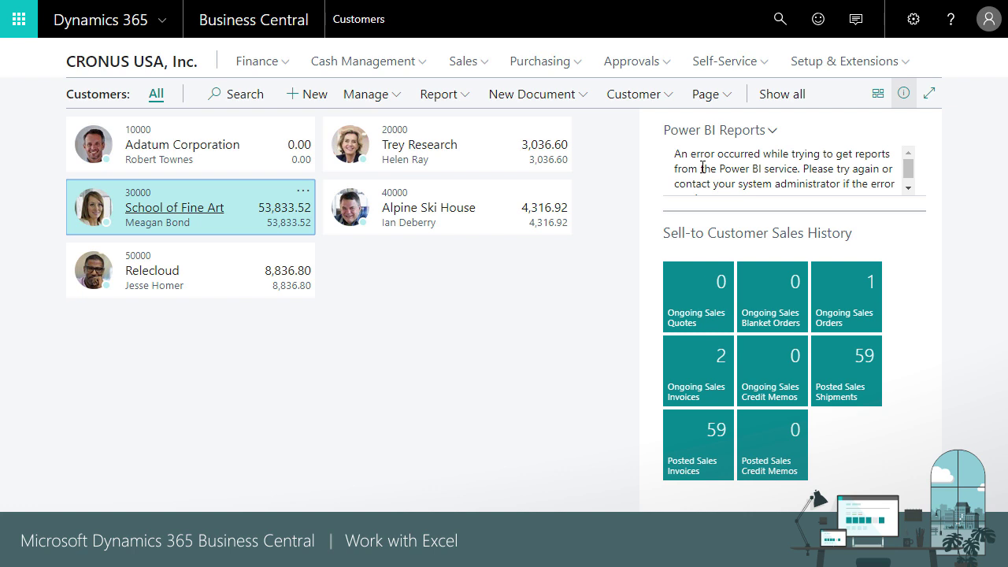
click(726, 97)
click(684, 125)
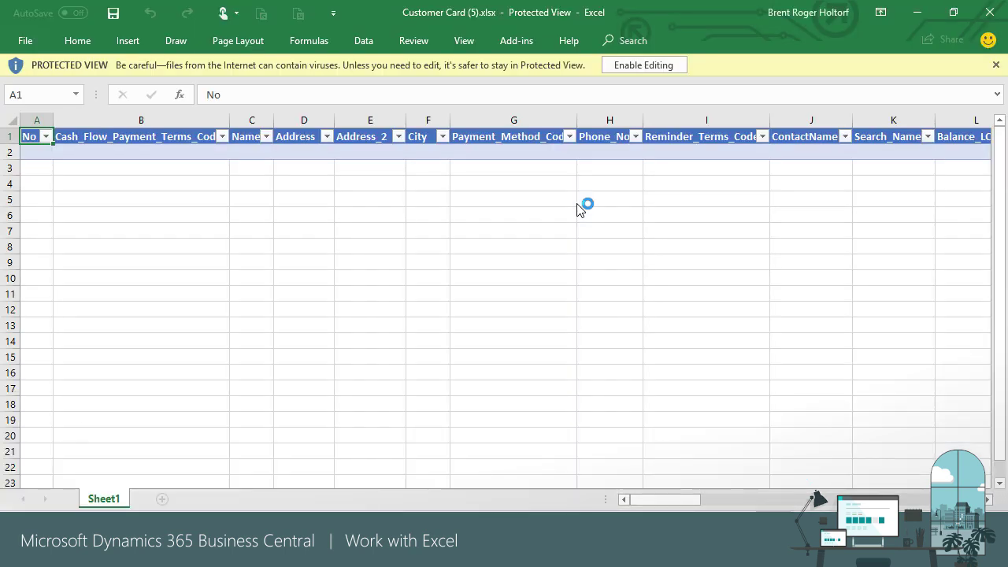
Enable editing in the Customer Card workbook and select cell O2 in Document_Sending_Profile.
click(634, 67)
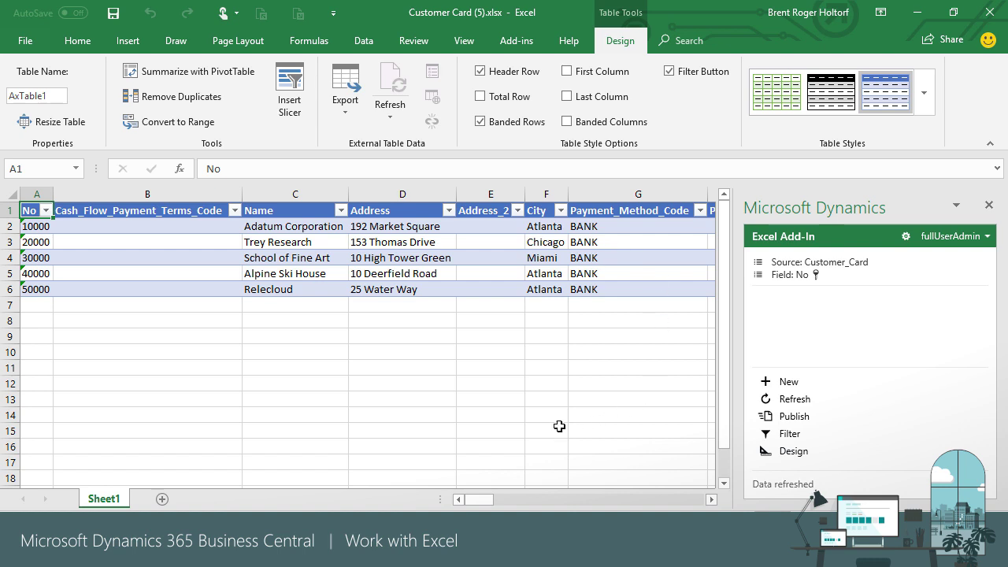
drag(477, 499, 526, 501)
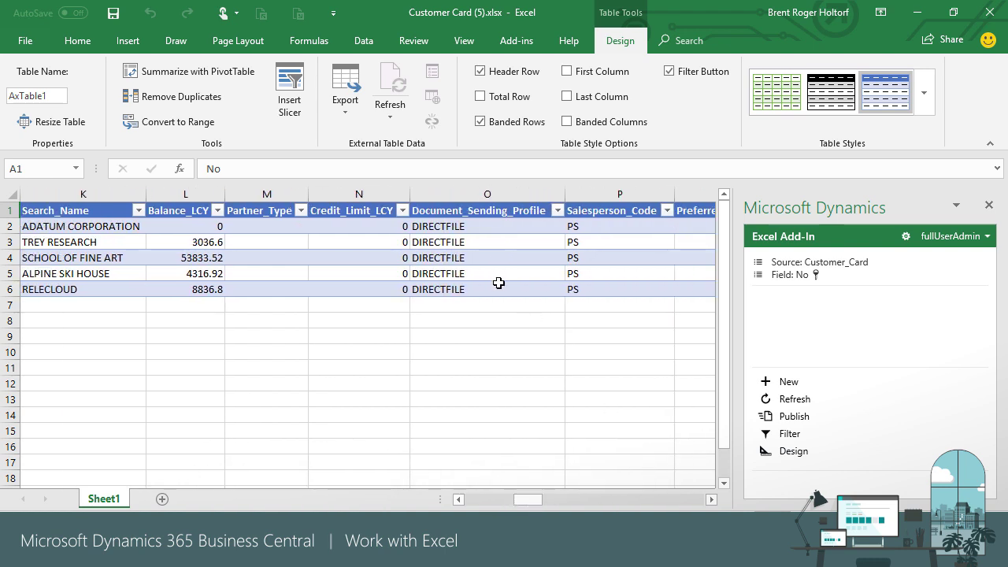
click(473, 227)
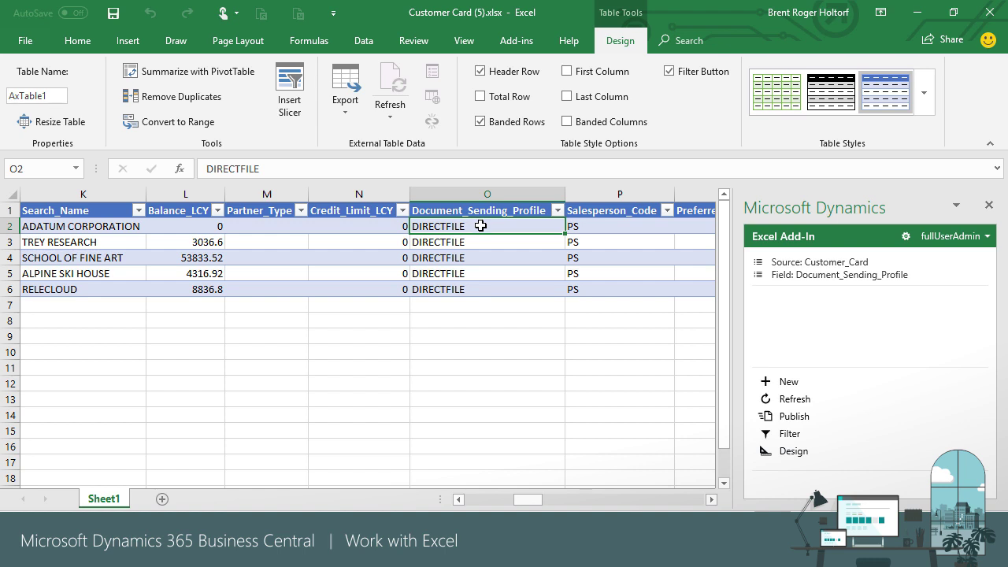
Clear the sending profiles in O2:O6 and publish the change to Business Central.
key(shift+Down)
key(shift+Down)
key(shift+Down)
key(shift+Down)
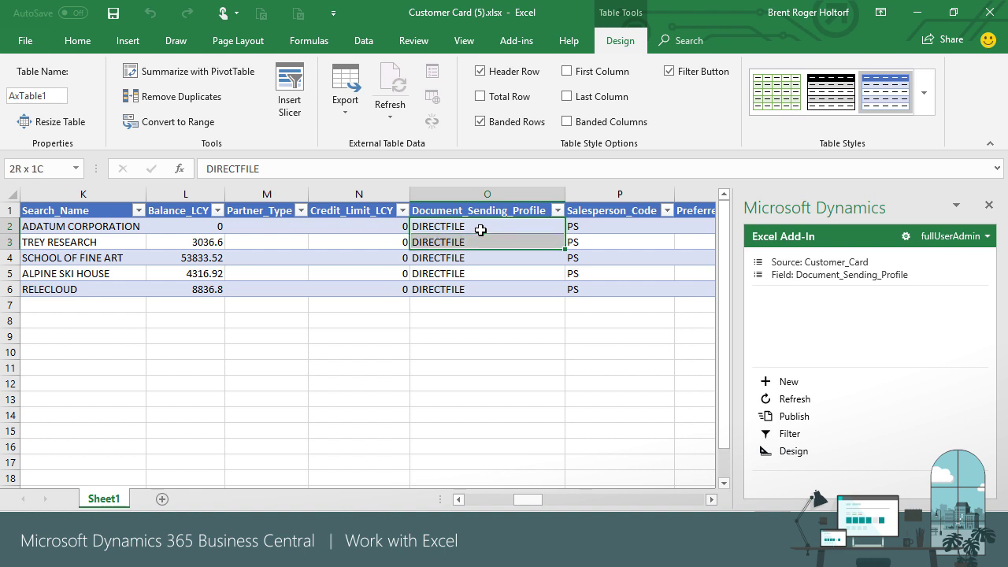
key(Delete)
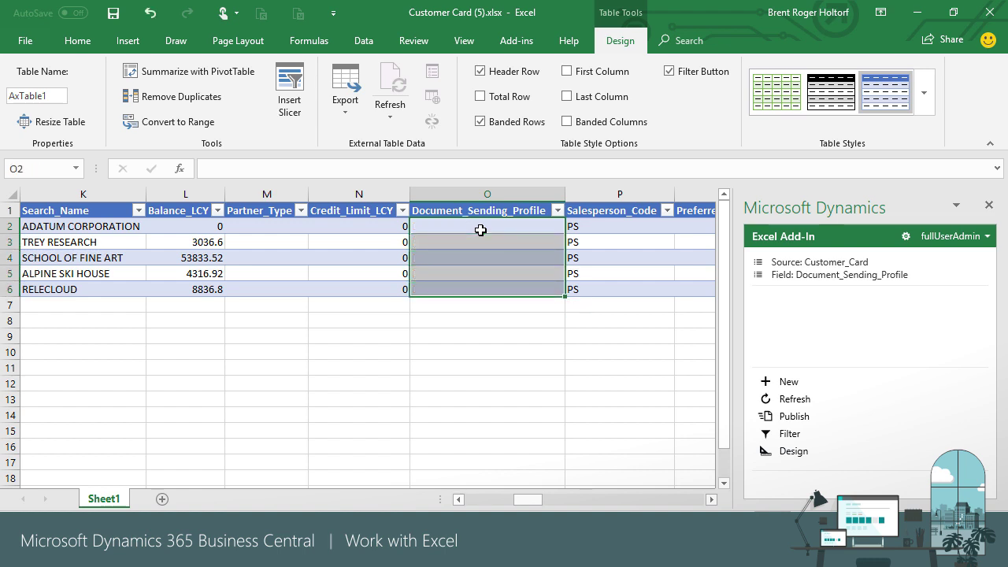
click(798, 417)
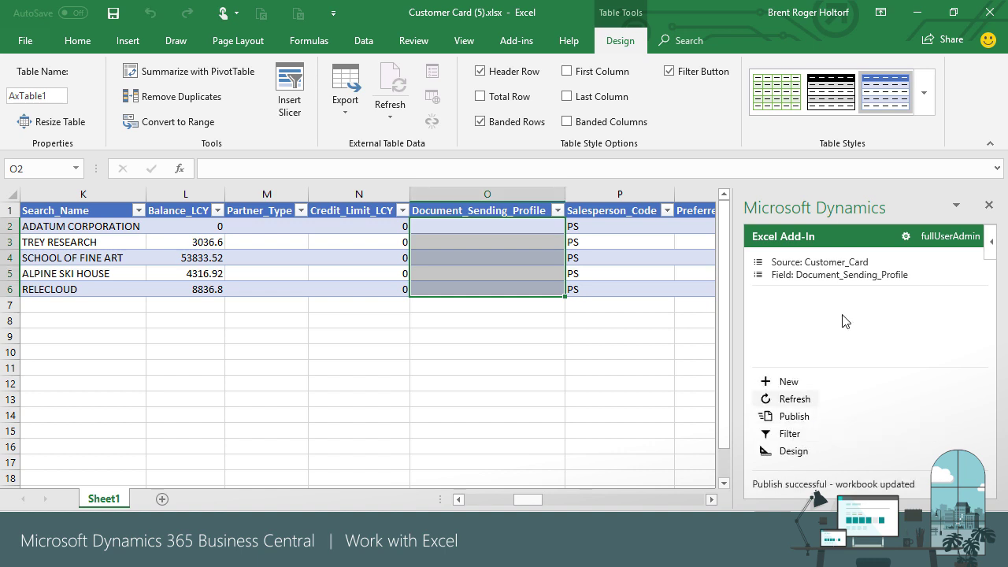
Close the Customer Card and Customer Ledger Entries workbooks without saving.
click(990, 12)
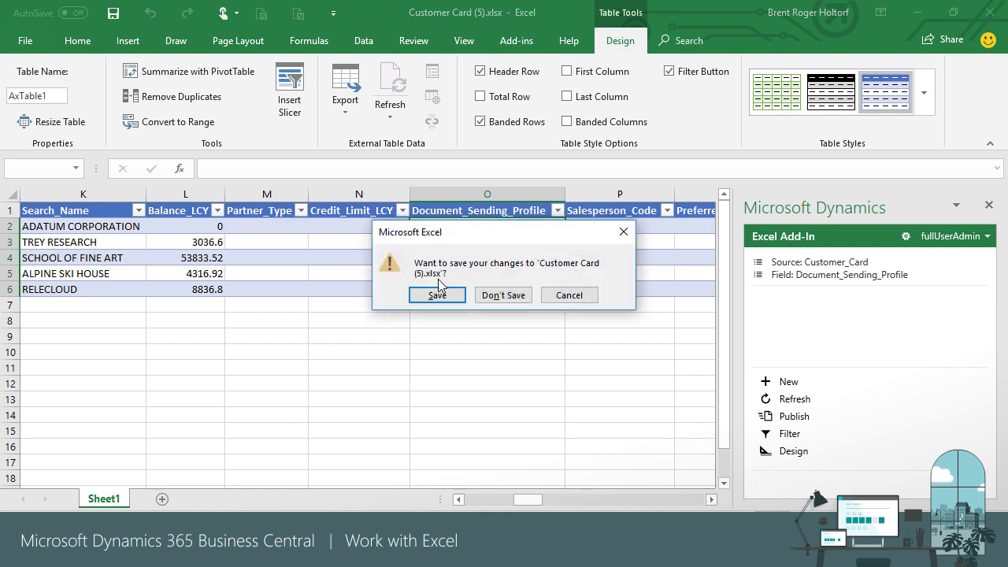
click(512, 296)
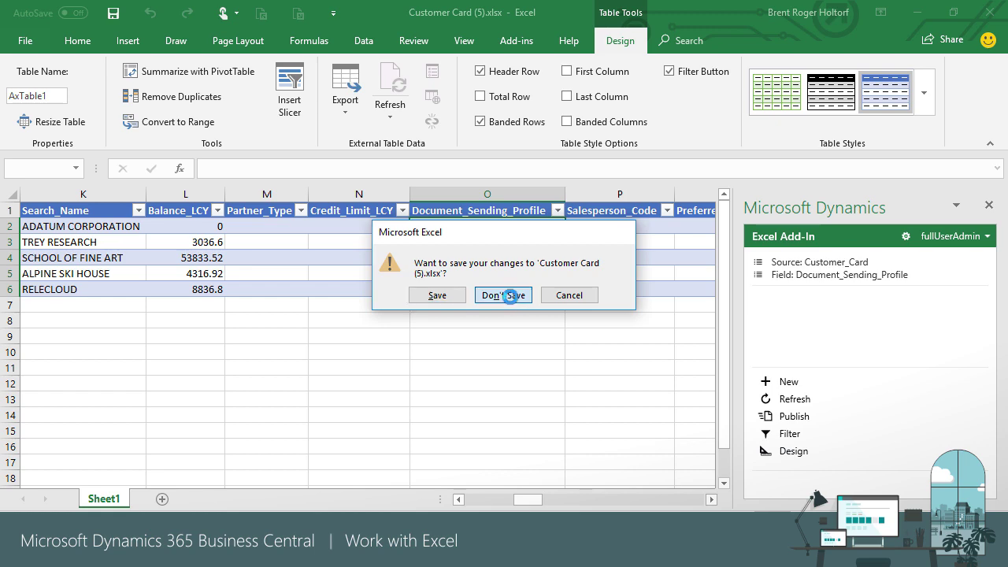
click(991, 12)
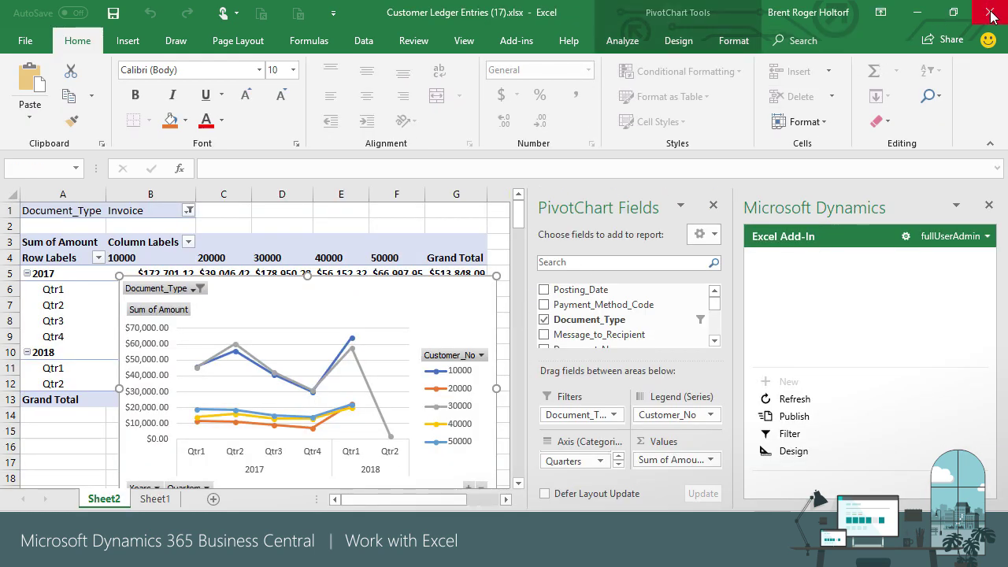
click(504, 296)
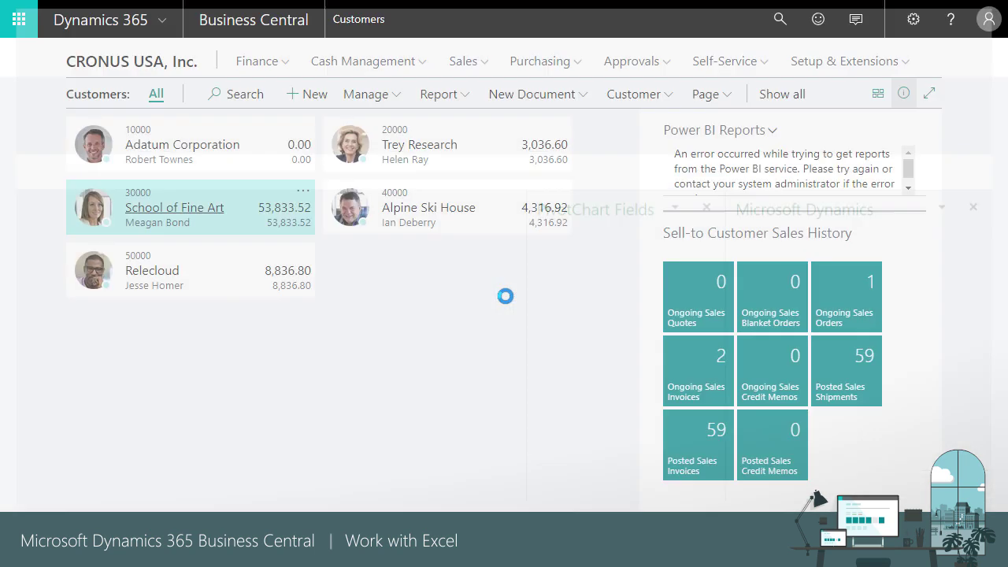